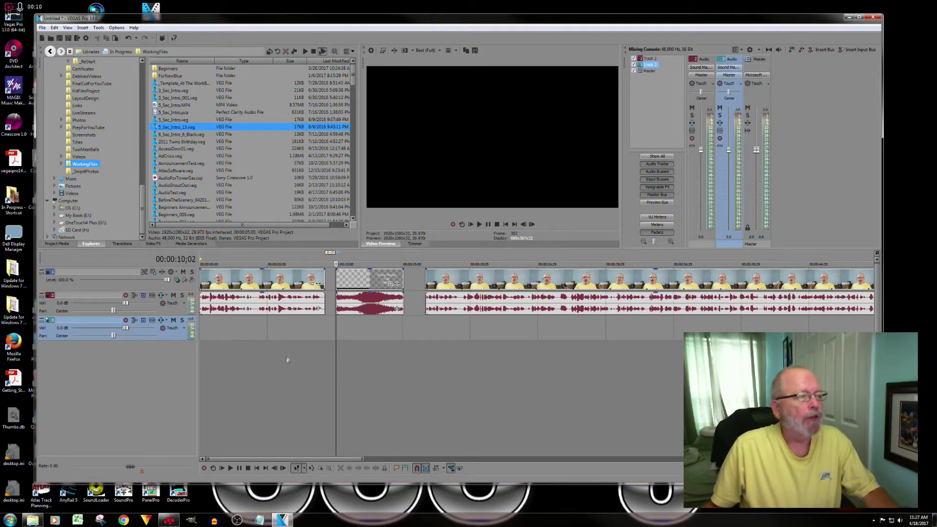
click(283, 333)
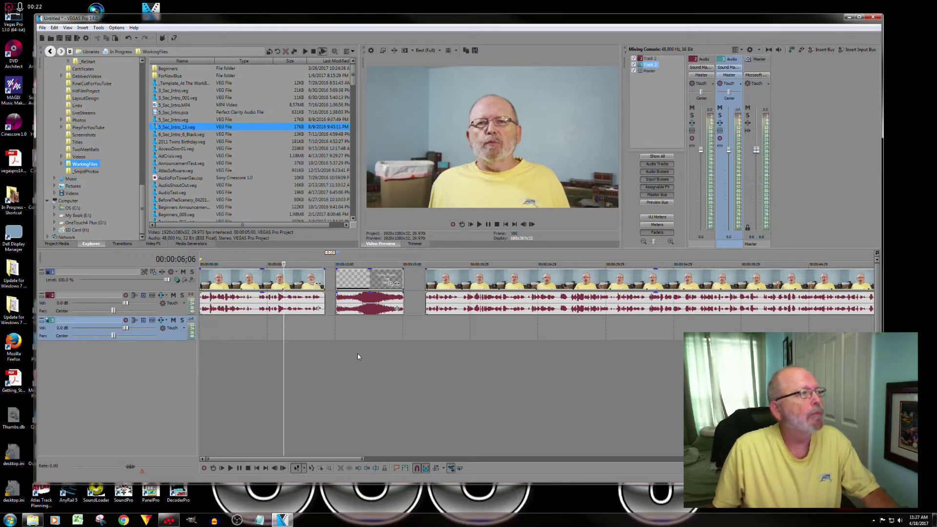
click(334, 319)
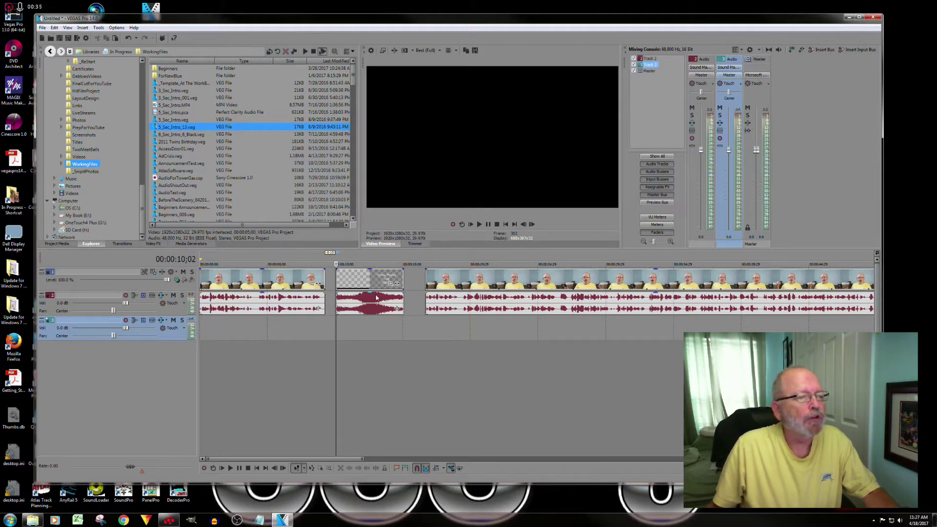
Drag the splash audio event's gain line down and back up.
click(398, 308)
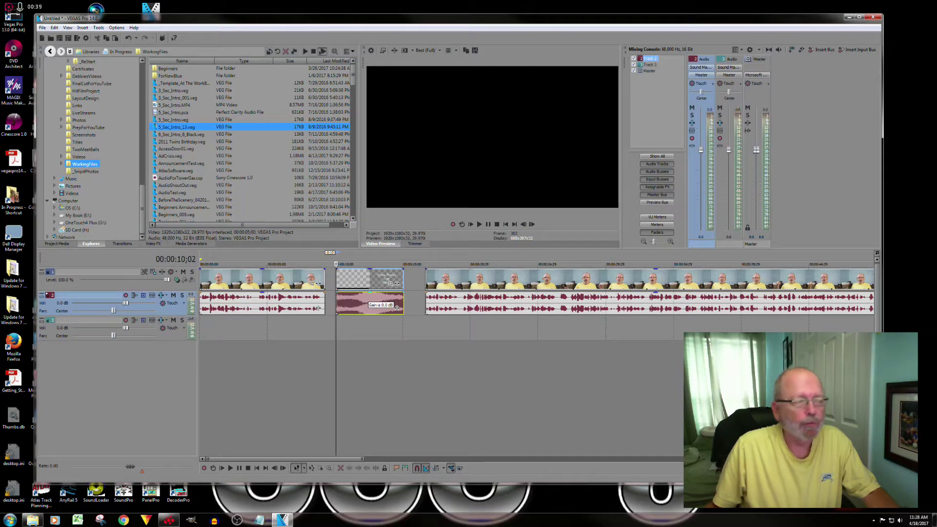
drag(398, 308, 397, 311)
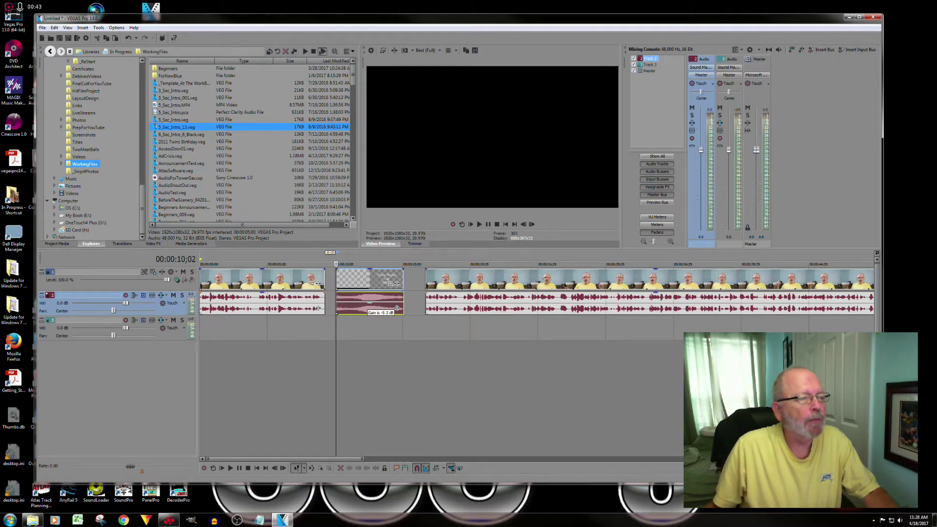
drag(398, 309, 397, 307)
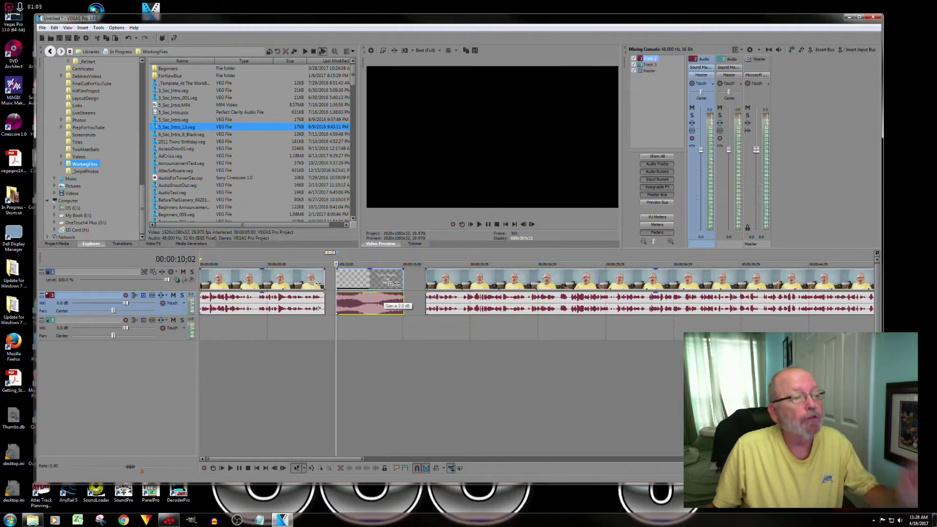
drag(397, 308, 398, 307)
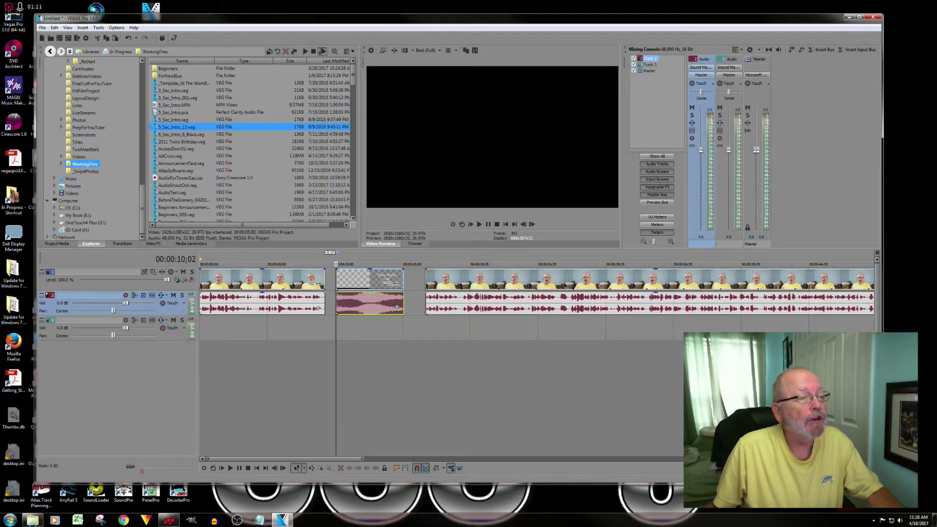
Try a shorter fade-out on the splash audio, restore 0.0 dB gain, and play the intro.
drag(397, 308, 384, 307)
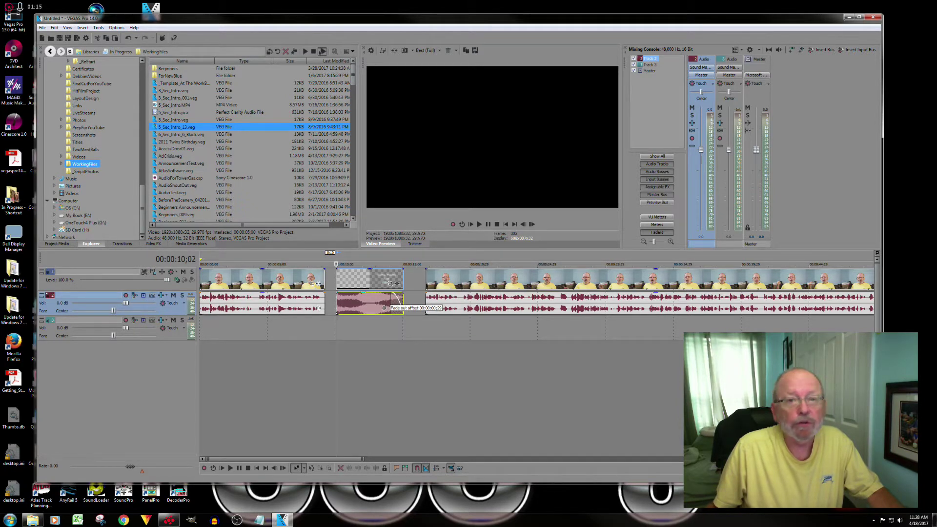
drag(384, 308, 398, 308)
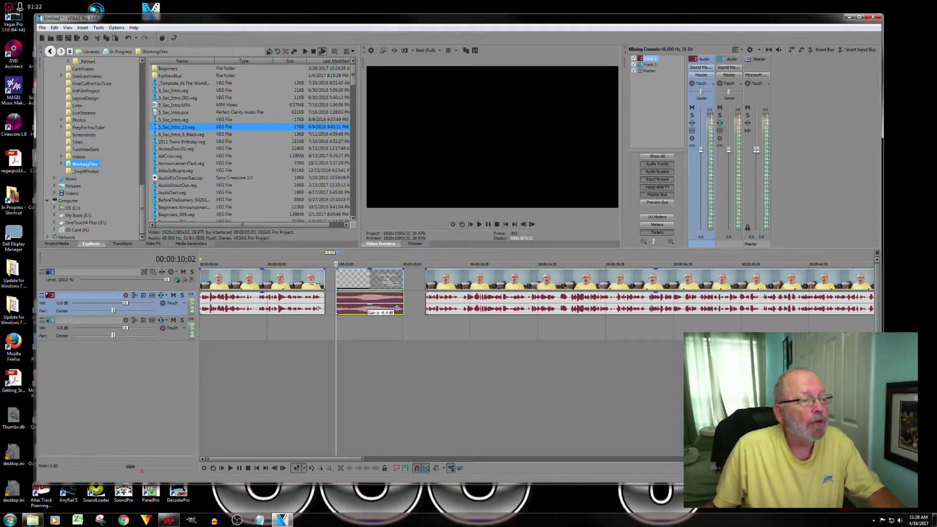
drag(397, 308, 397, 307)
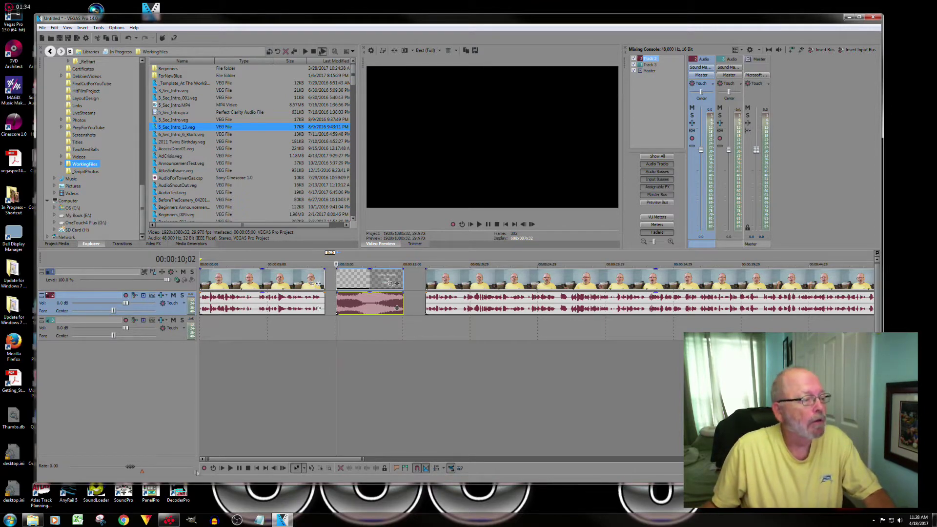
click(230, 469)
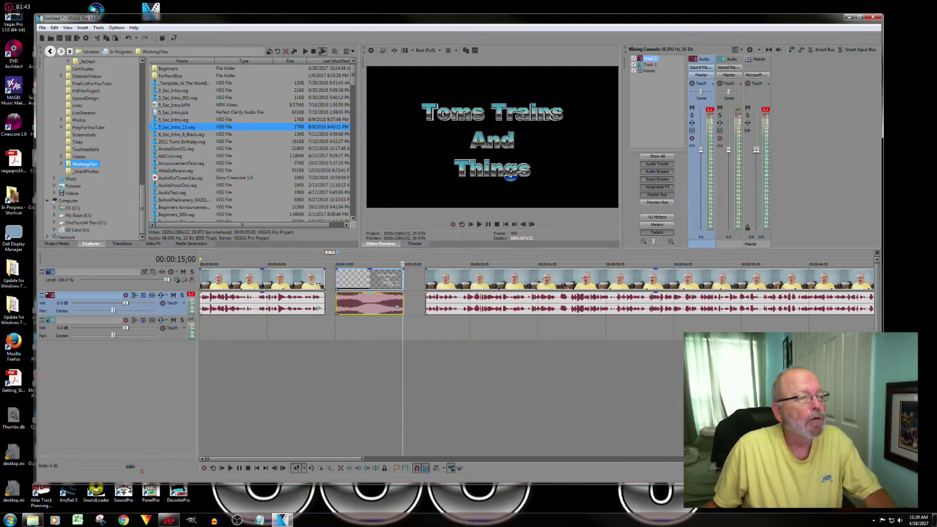
Drop the splash audio to about -4.8 dB, then replay the intro from its start and pause.
drag(369, 291, 370, 304)
click(331, 328)
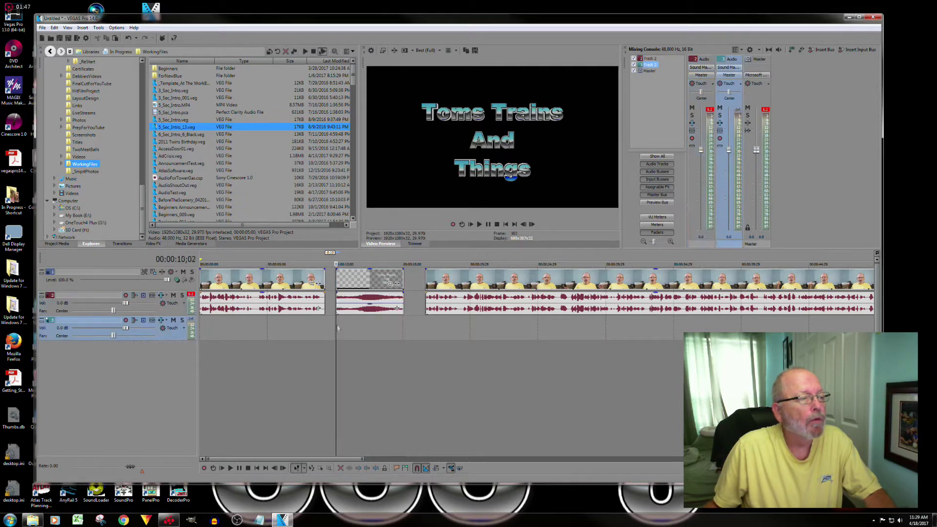
click(230, 468)
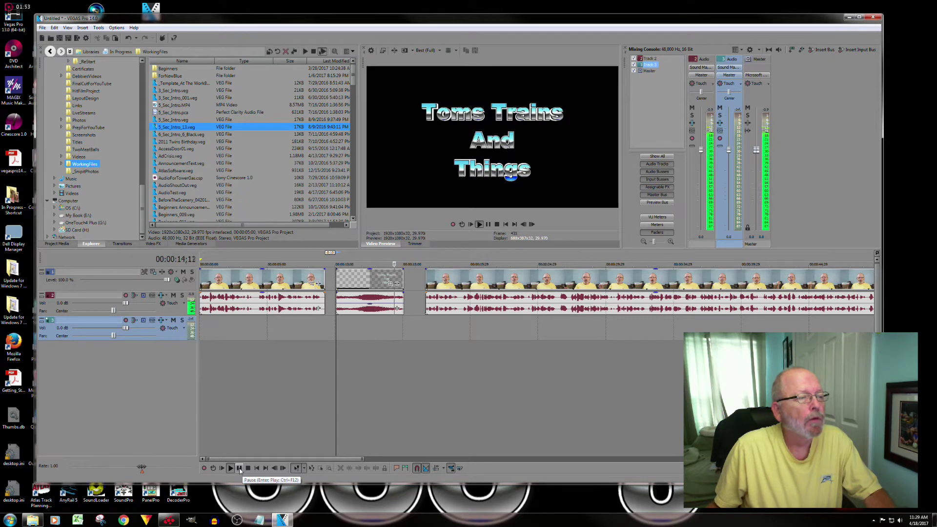
click(239, 468)
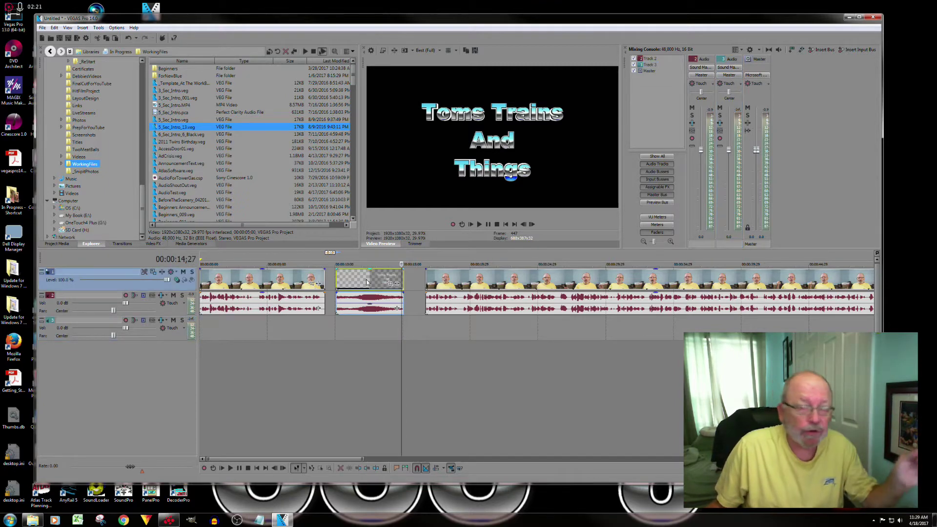
drag(367, 283, 364, 284)
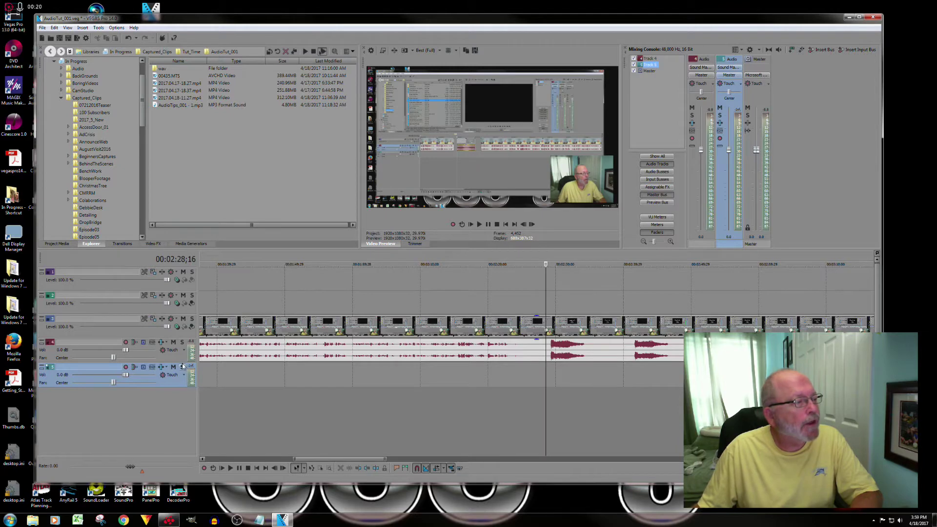
Make audio track 4 taller and lower its event gain to about -3.4 dB.
drag(110, 362, 110, 374)
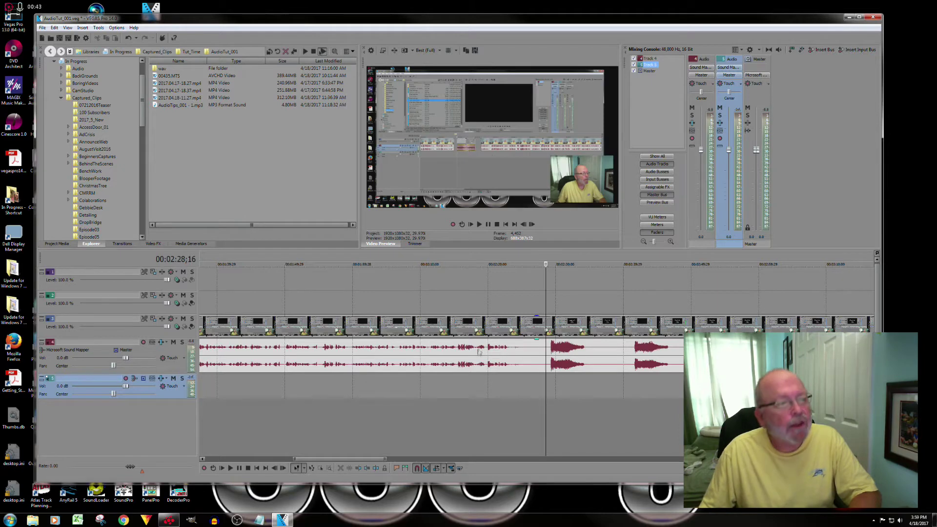
mouse_move(537, 339)
mouse_down()
mouse_move(536, 363)
mouse_move(537, 341)
mouse_up()
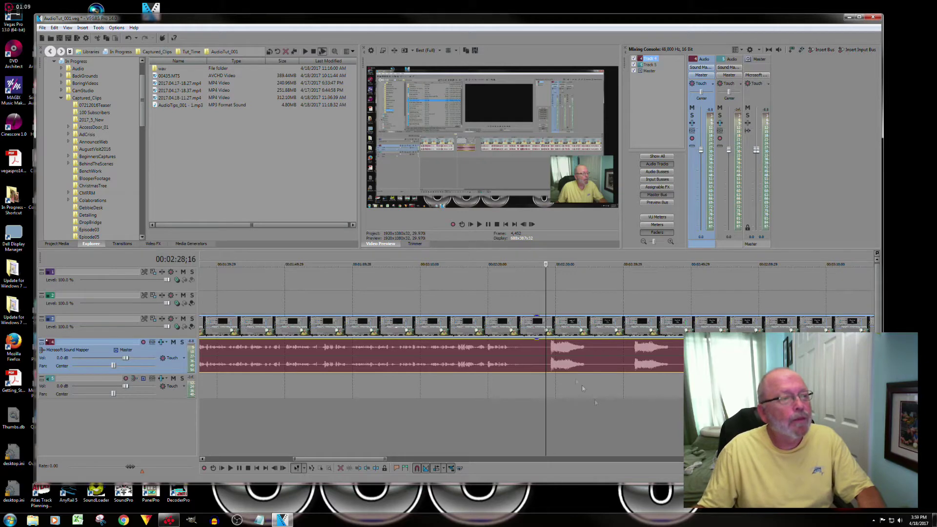
Review the tutorial playback, restarting it from about 00:02:29.
click(230, 469)
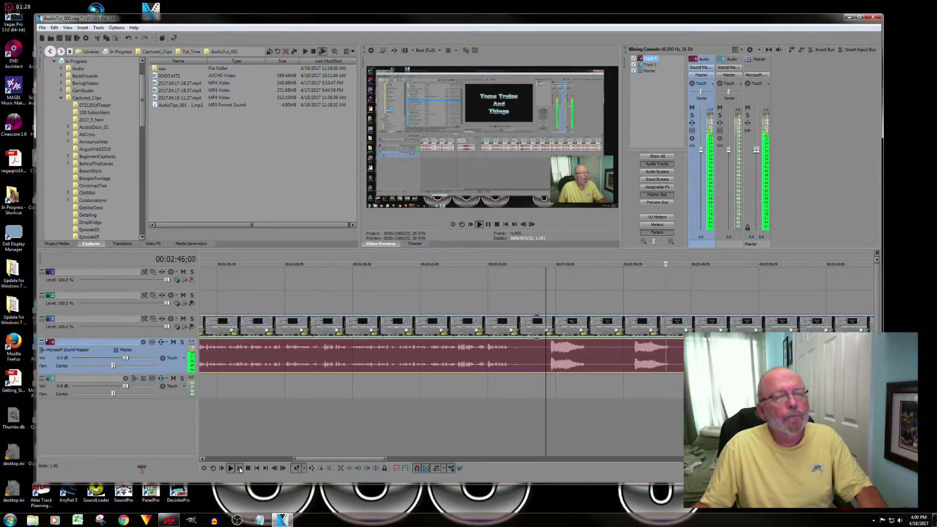
click(239, 468)
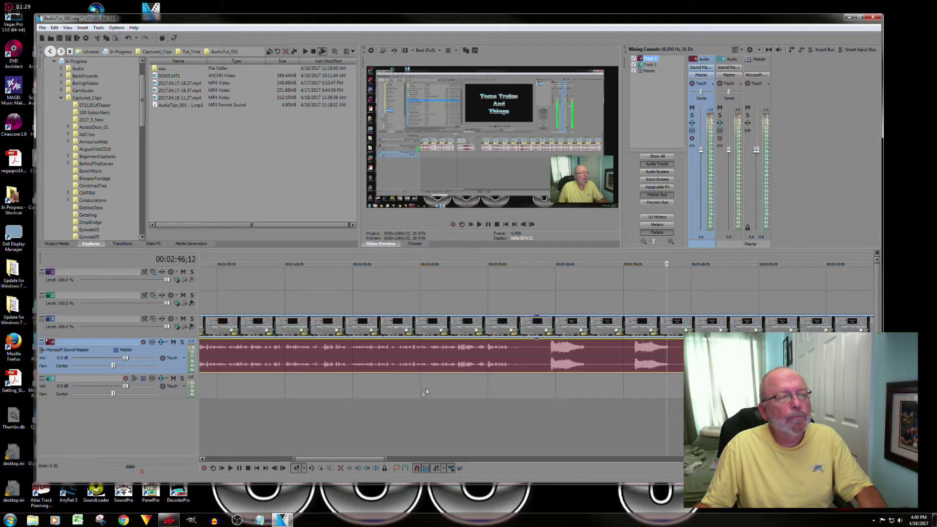
click(553, 378)
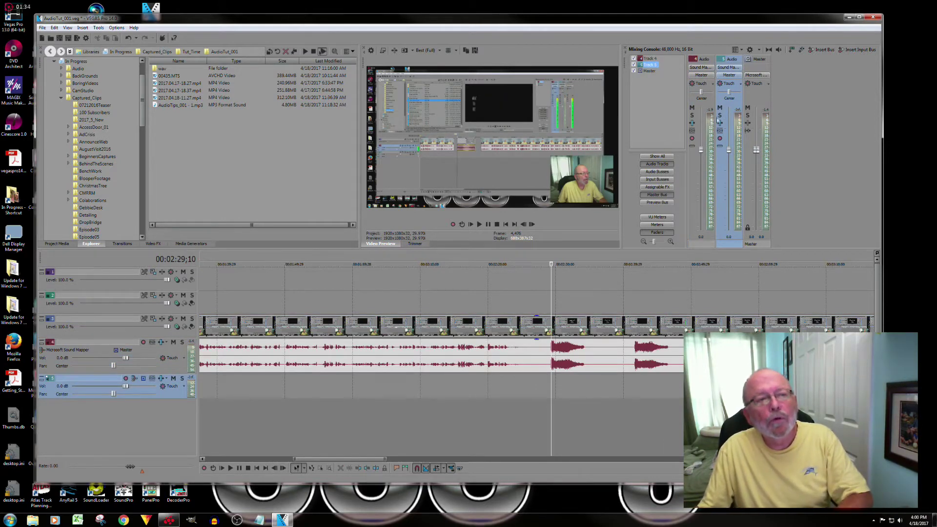
click(230, 469)
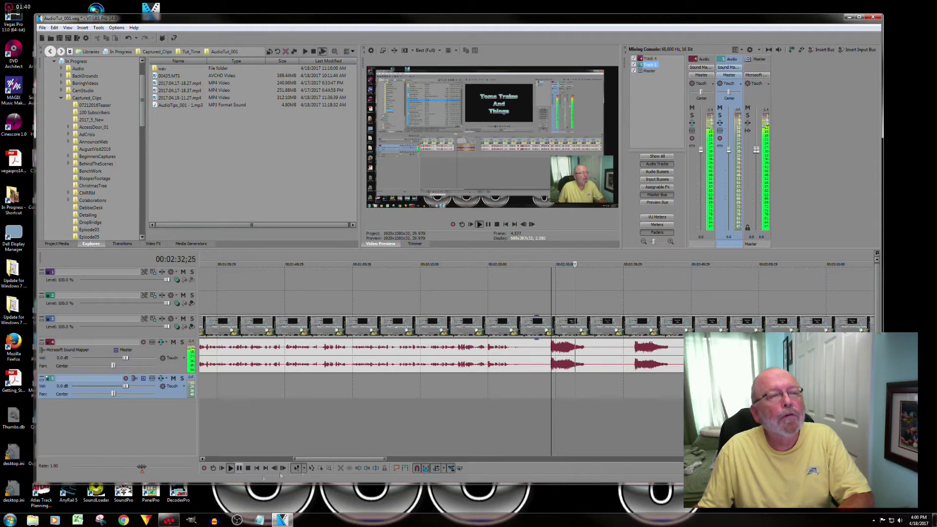
Play from a later point, then slide the splash and main clip left to overlap.
click(632, 377)
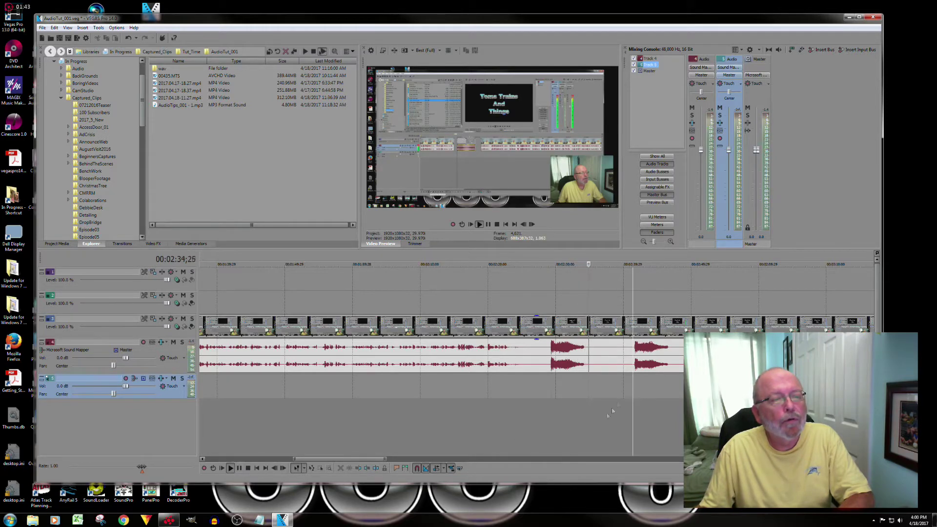
click(231, 469)
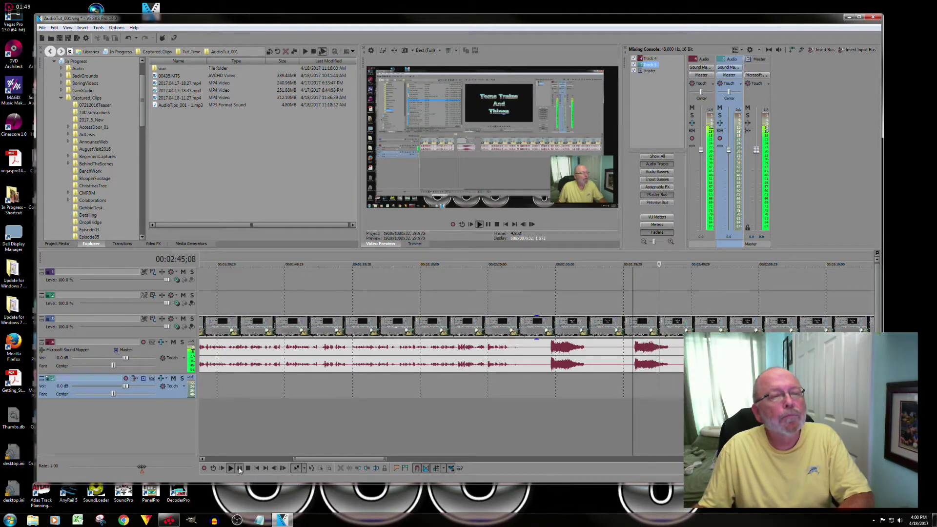
click(238, 469)
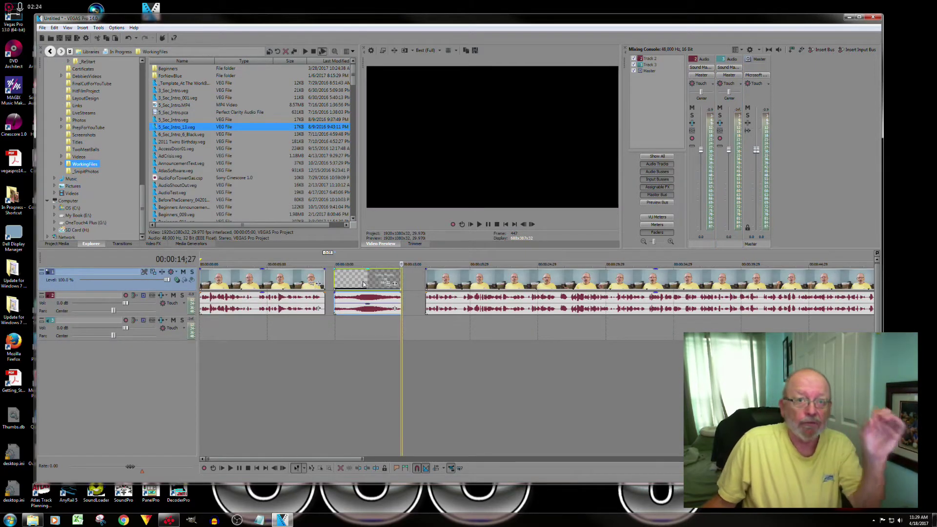
drag(364, 284, 352, 291)
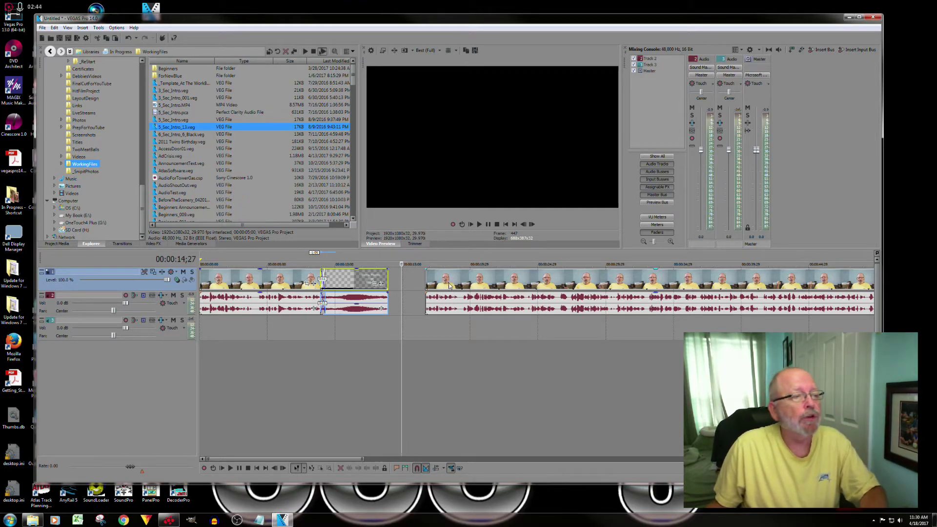
drag(452, 283, 442, 289)
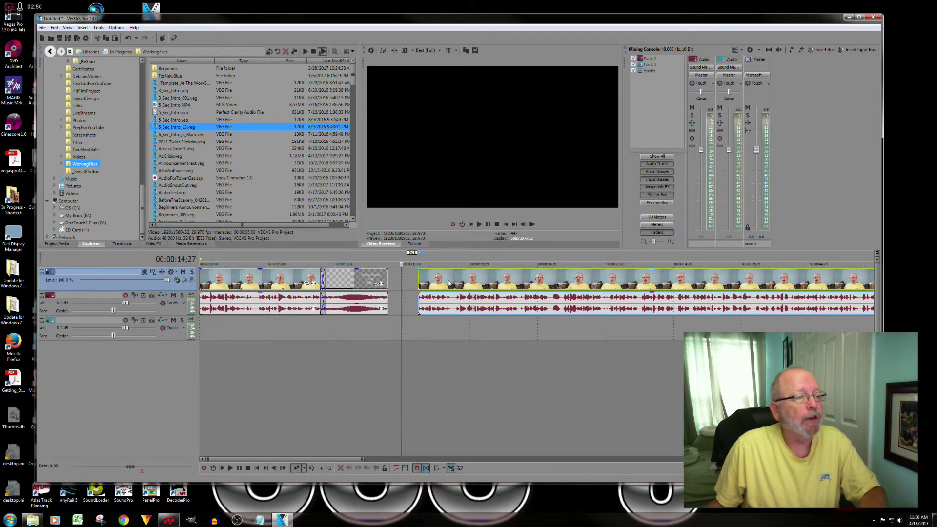
Slide the long talking-head clip left over the splash's end and fine-tune the overlap.
drag(449, 284, 420, 291)
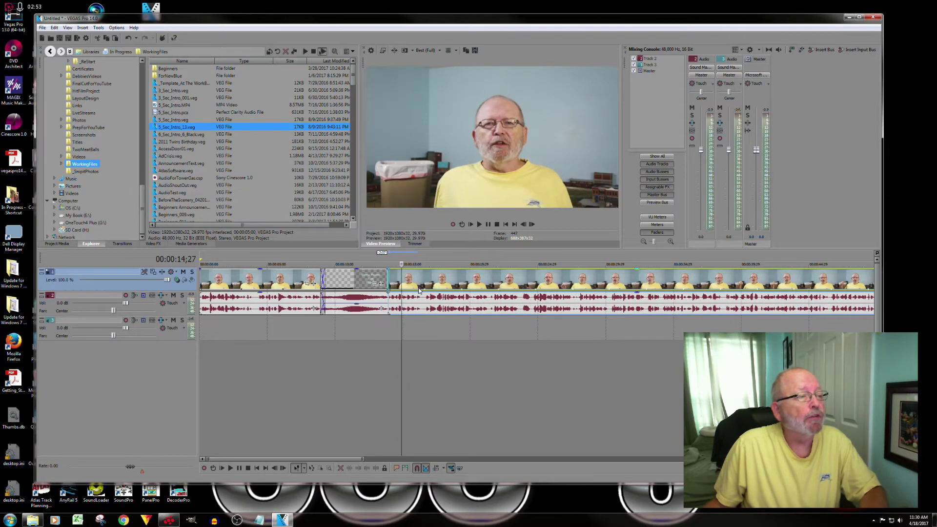
drag(419, 293, 413, 294)
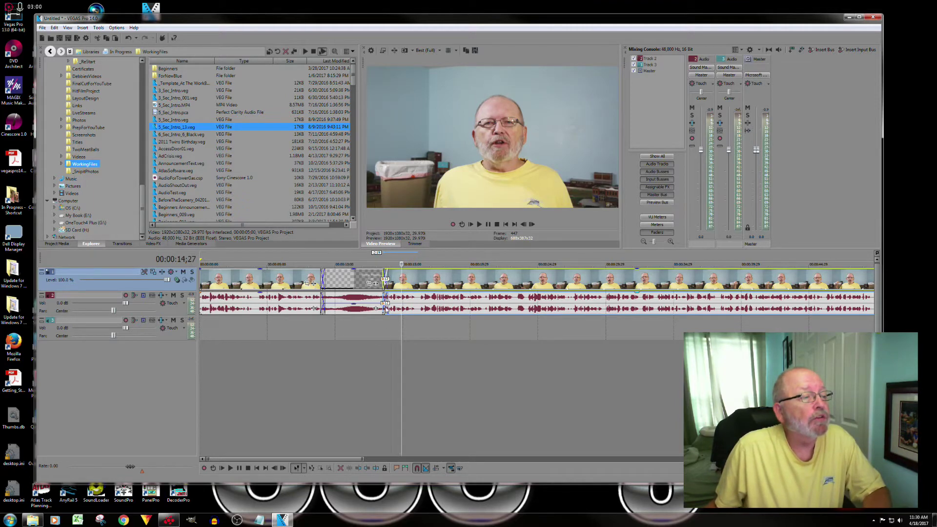
drag(415, 282, 416, 289)
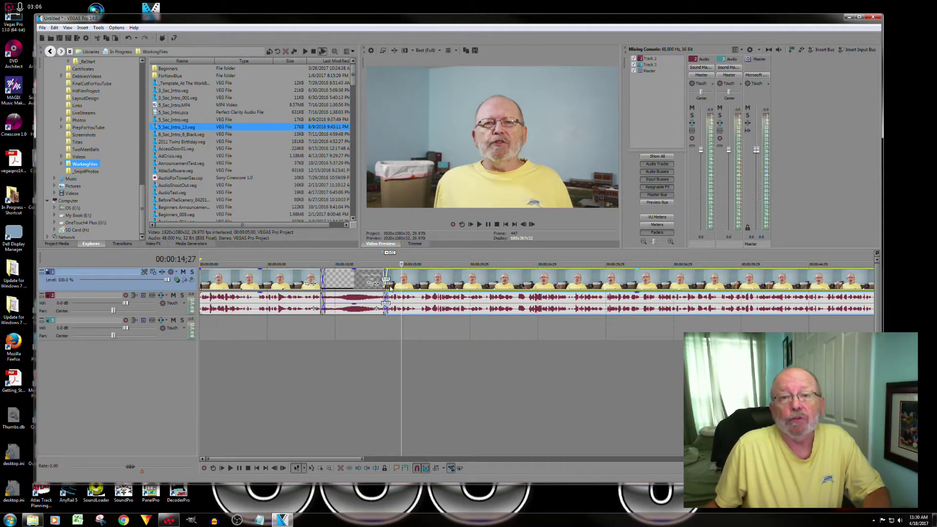
drag(390, 286, 383, 287)
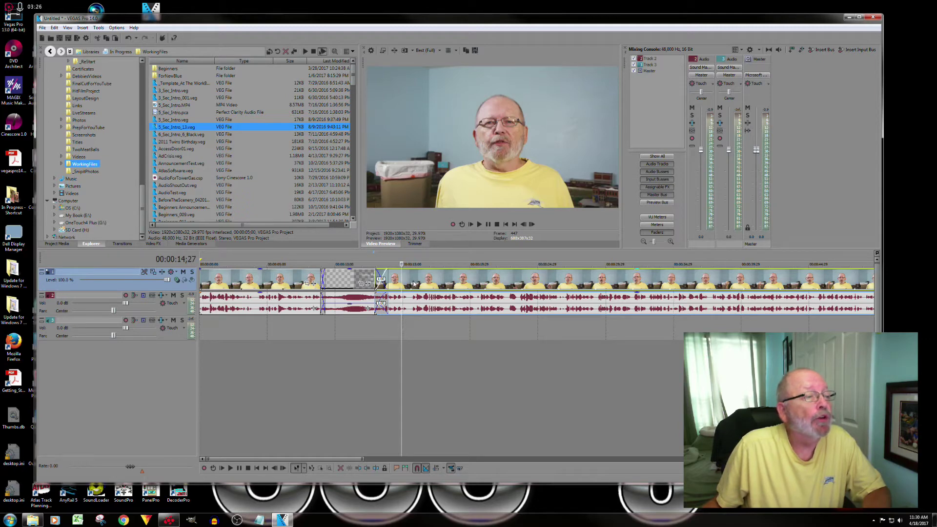
click(375, 325)
scroll(374, 325, up, 5)
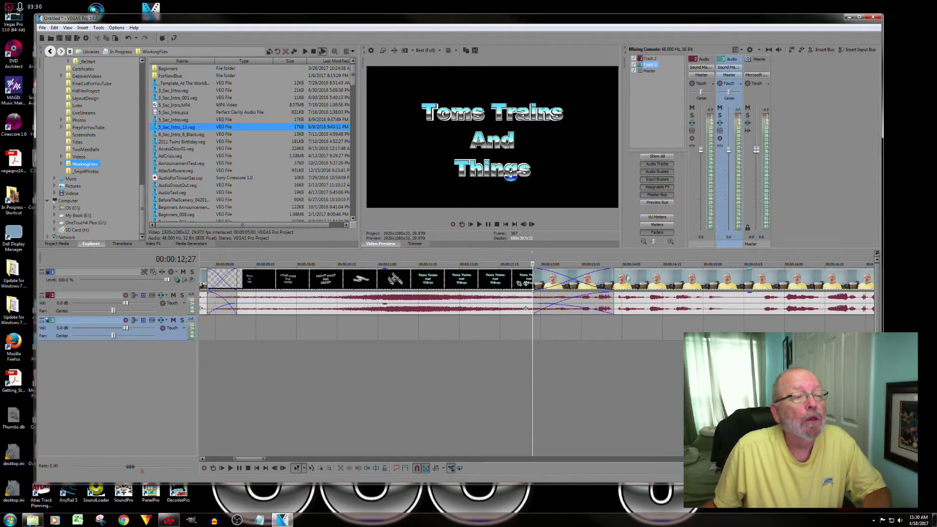
Nudge the talking-head clip after the title right to shorten its crossfade.
click(626, 279)
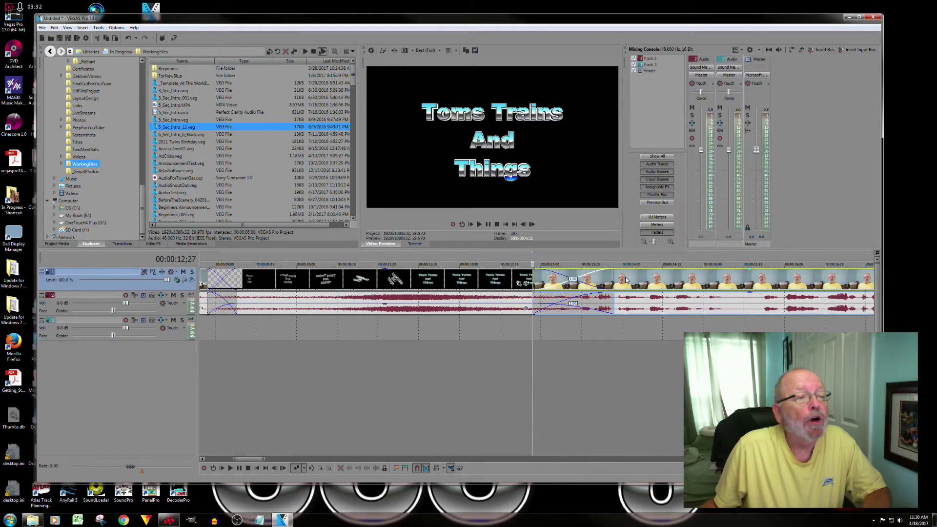
drag(626, 279, 630, 281)
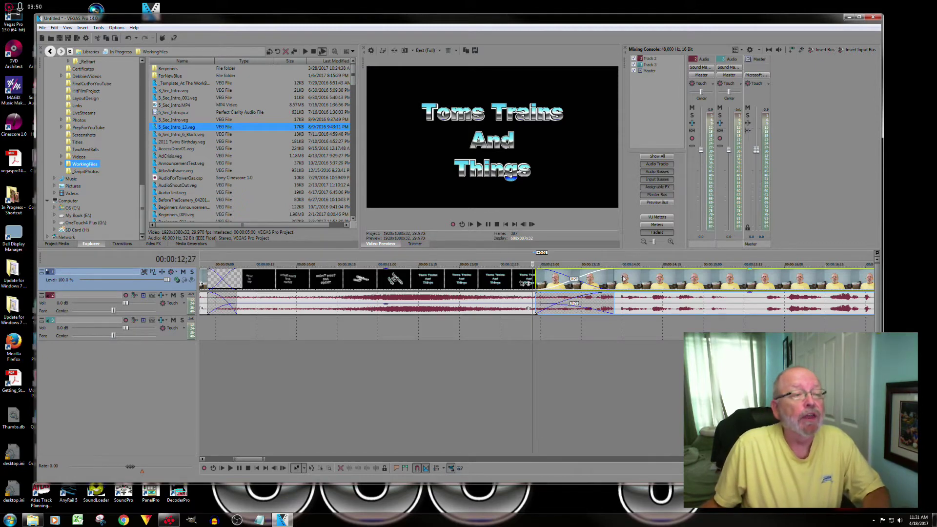
drag(622, 284, 689, 277)
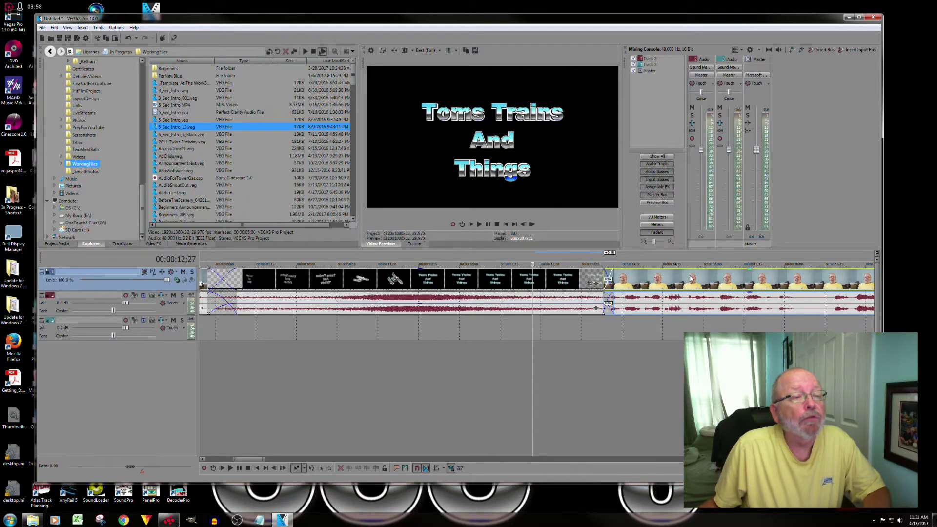
scroll(581, 374, down, 5)
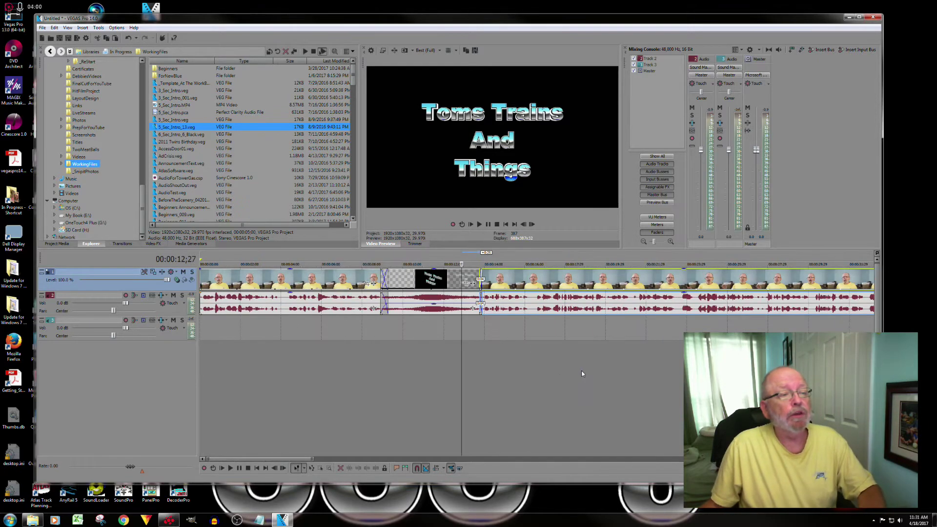
scroll(515, 378, down, 2)
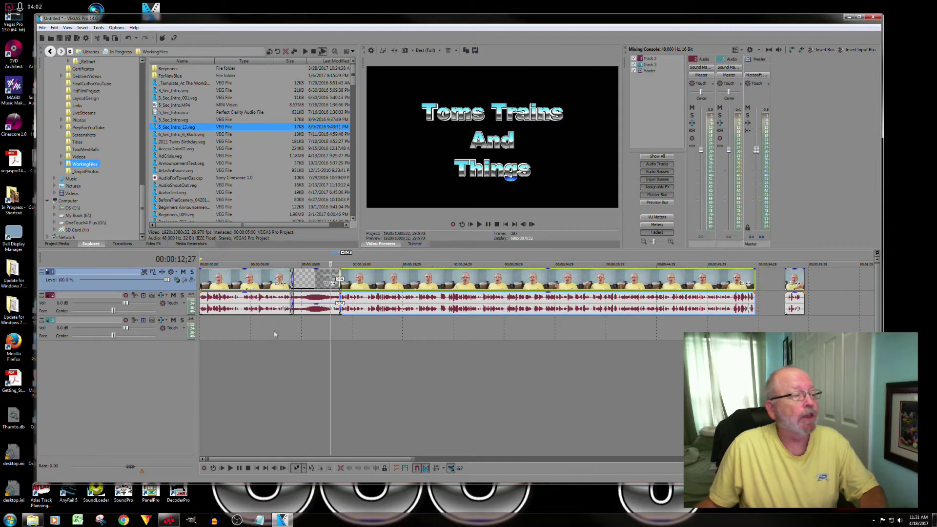
Play the edited opening from the project start, pausing around 23 seconds in.
click(257, 468)
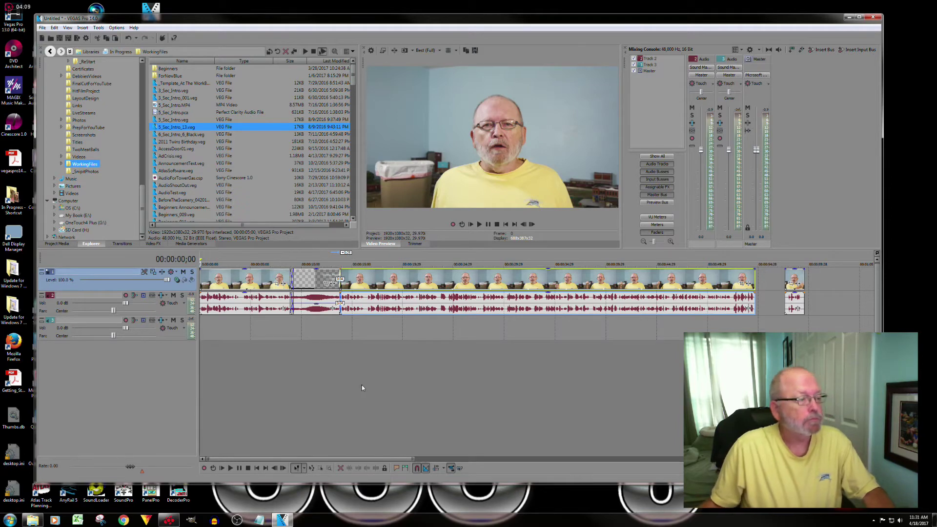
key(space)
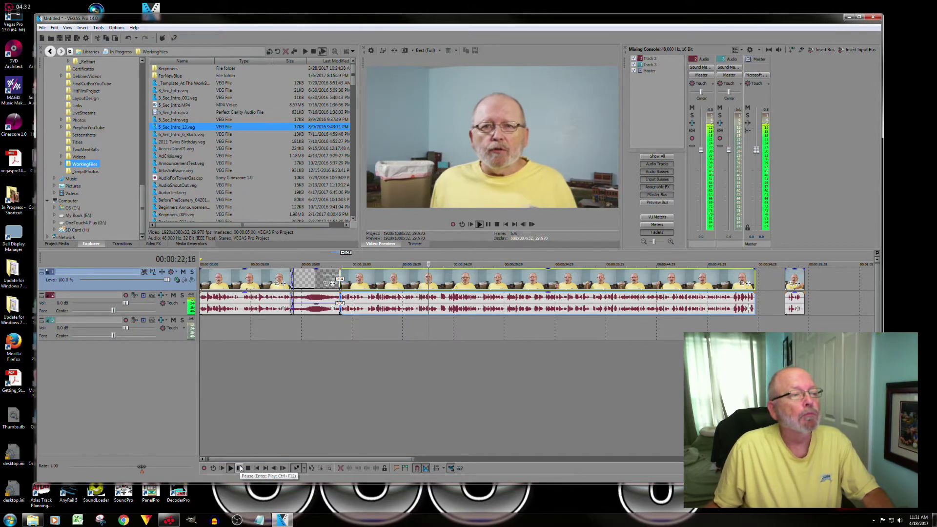
click(239, 468)
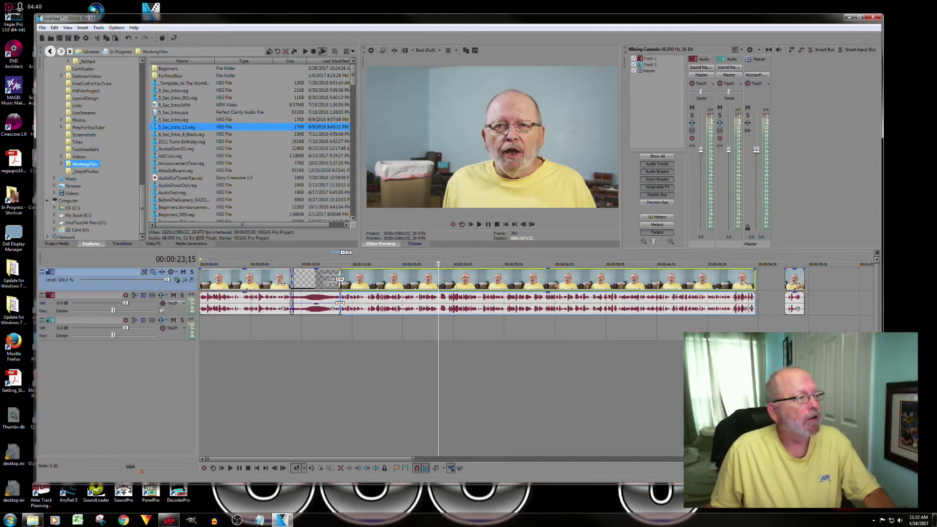
Insert two empty video tracks above the talking-head track.
right_click(158, 287)
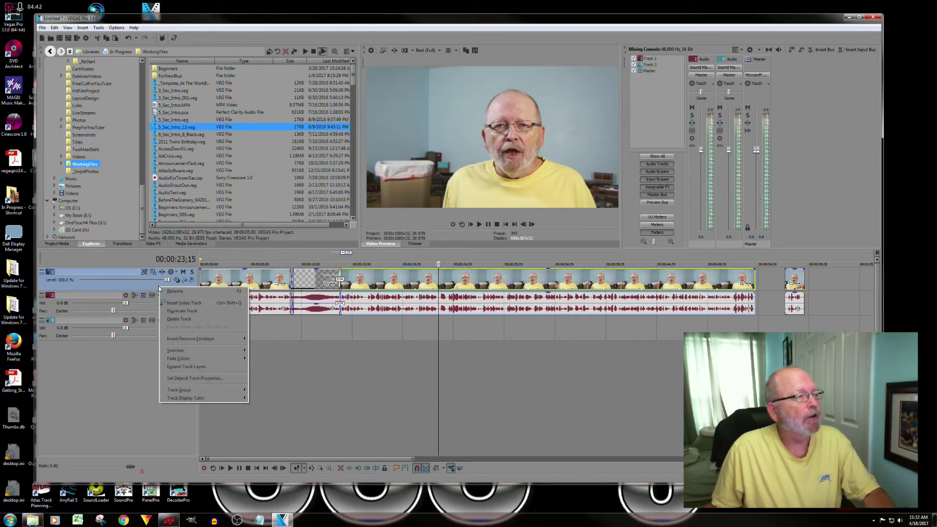
click(172, 305)
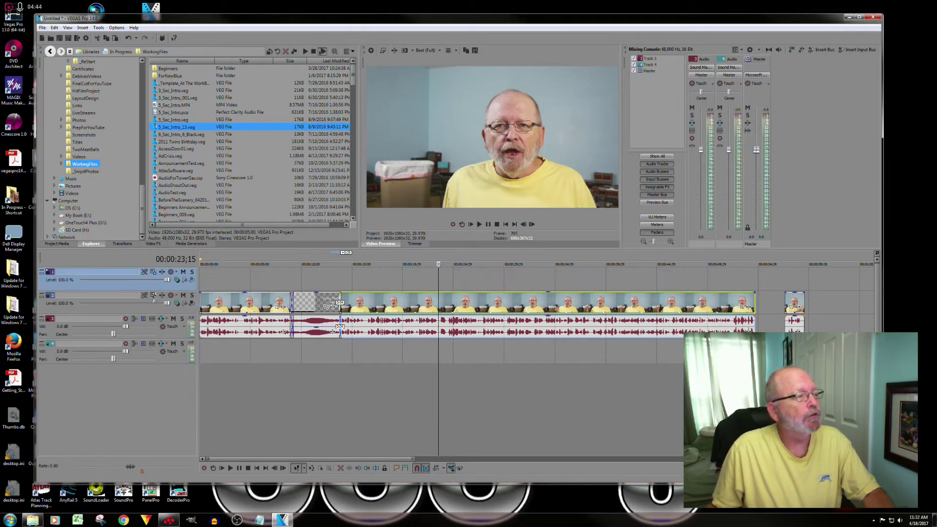
right_click(152, 311)
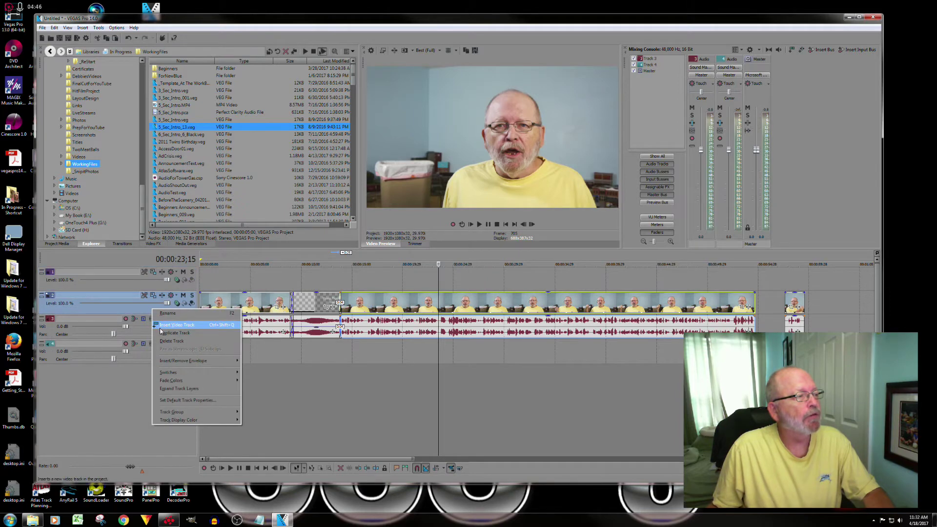
click(159, 327)
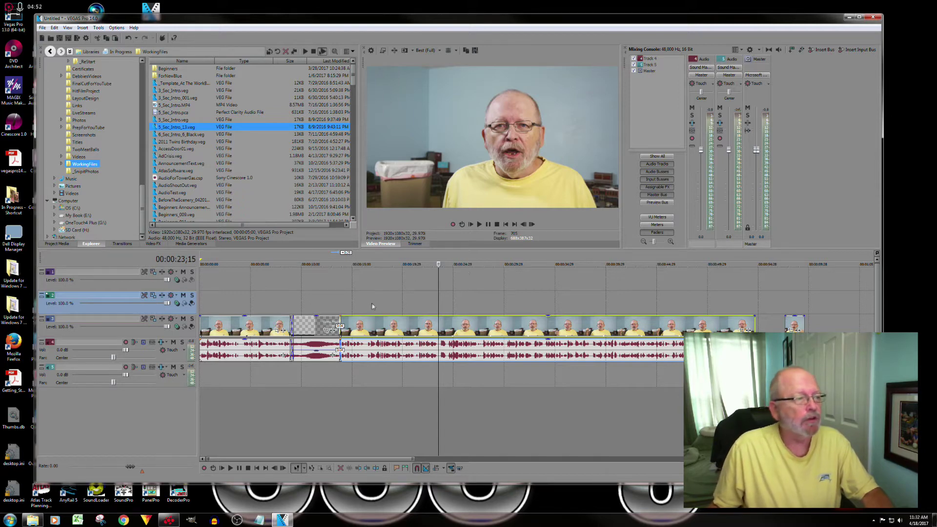
click(59, 38)
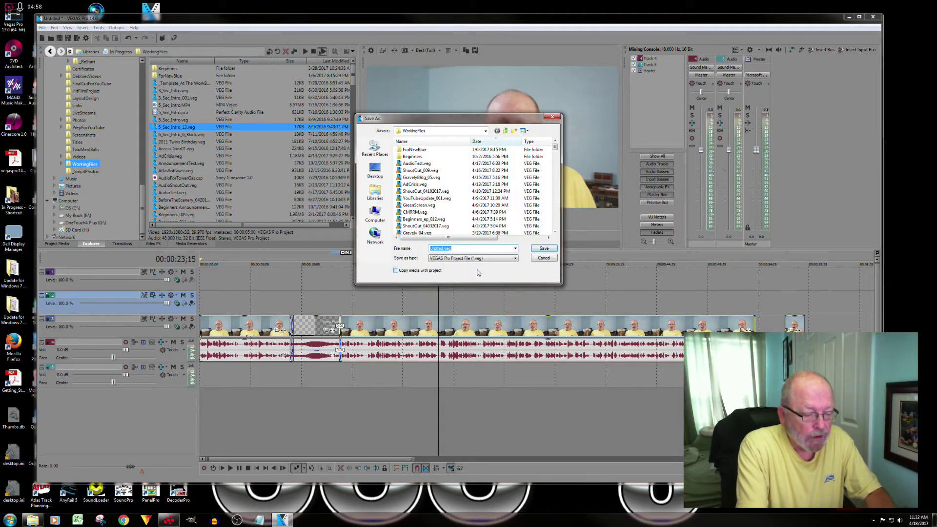
text(A)
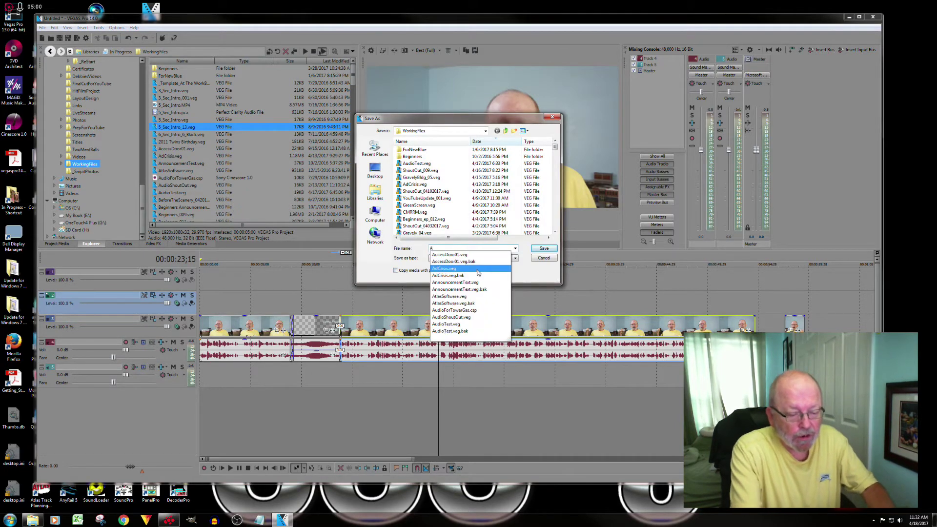
text(udio)
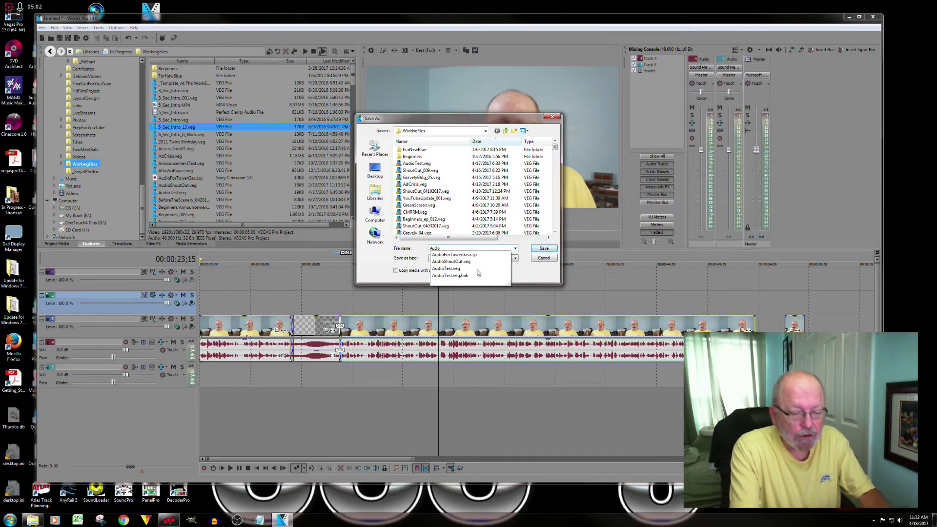
text(Tut_)
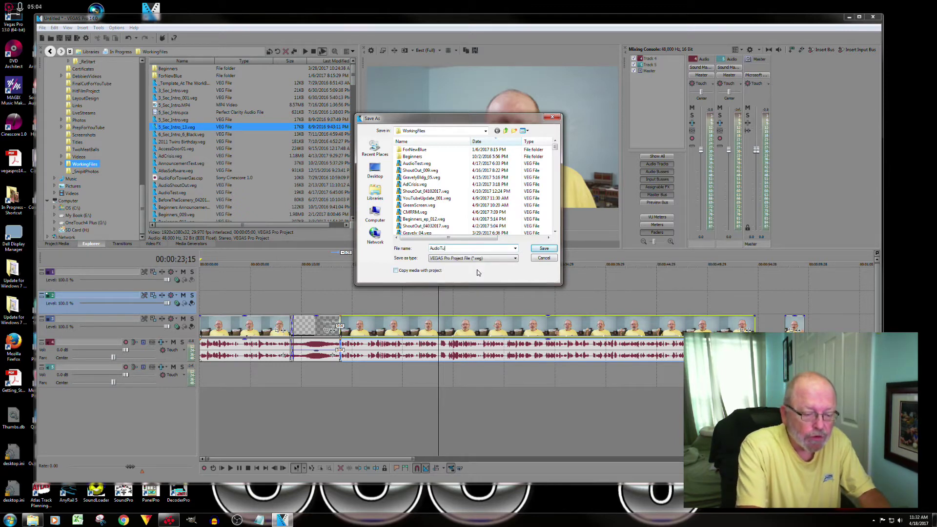
text(001)
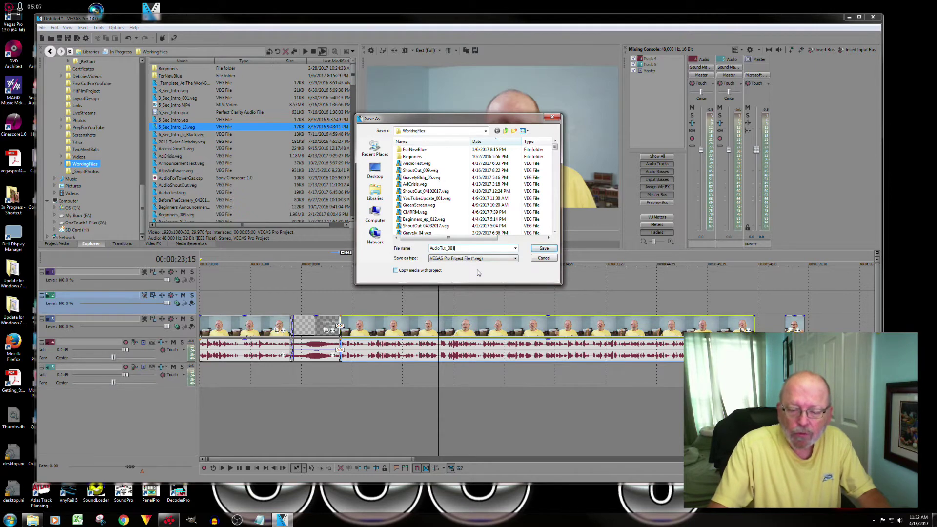
Confirm the Save As with the file name AudioTut_001 in WorkingFiles.
key(Return)
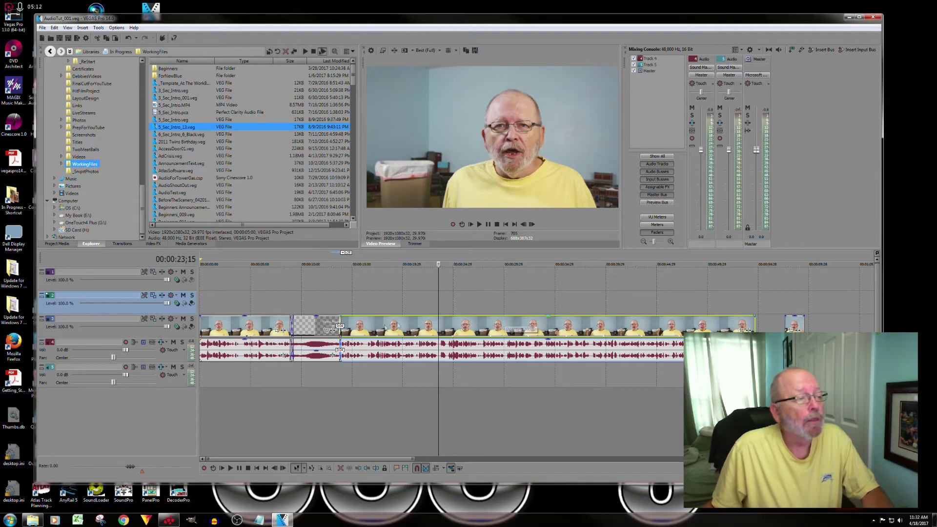
Set the playhead to 00:00:13:27 and show the NewBlue Titler Pro 5 generator presets.
click(340, 306)
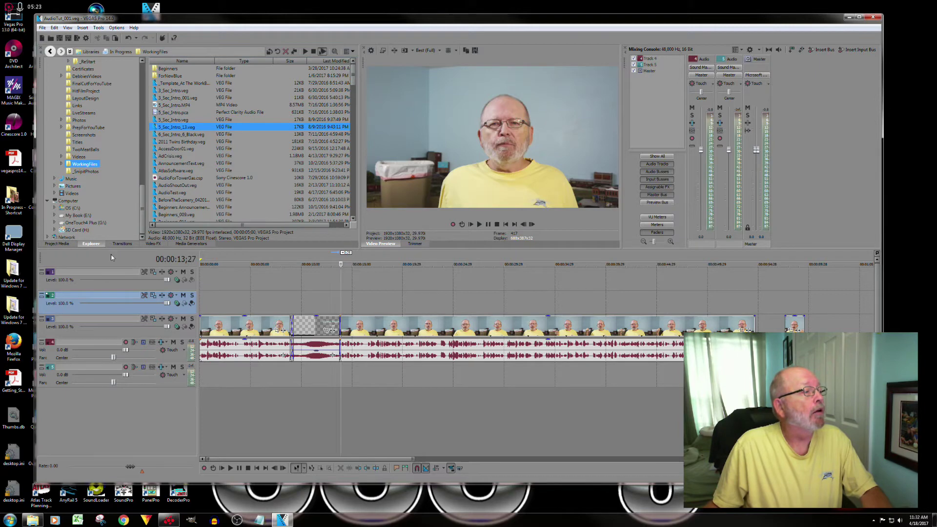
click(193, 244)
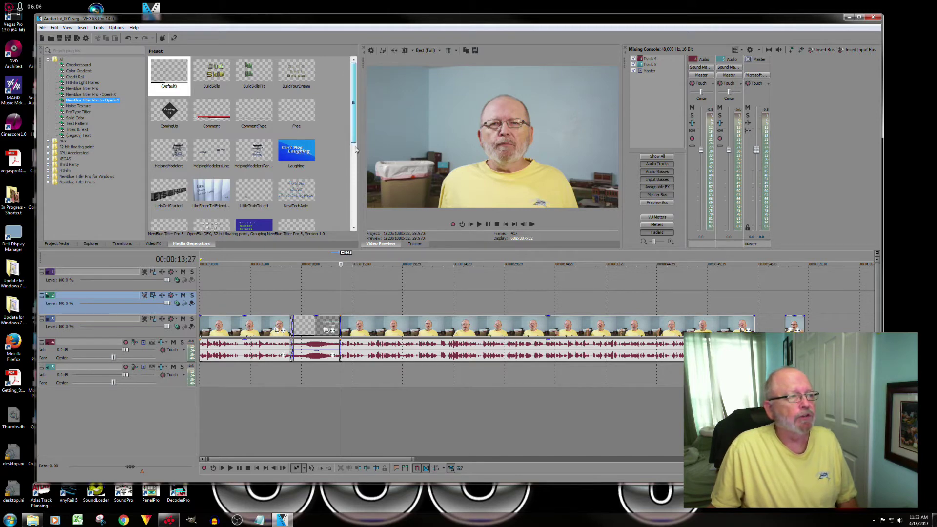
scroll(355, 148, down, 1)
scroll(344, 147, down, 2)
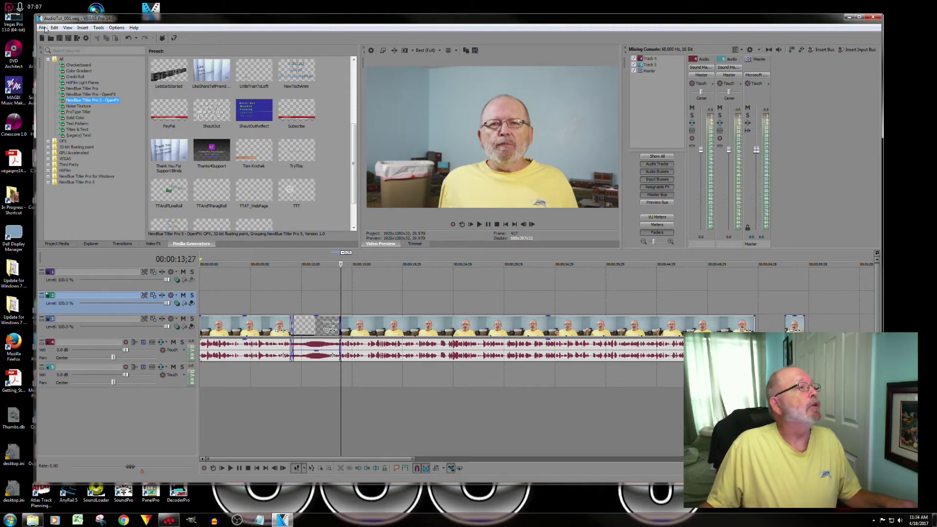
click(45, 29)
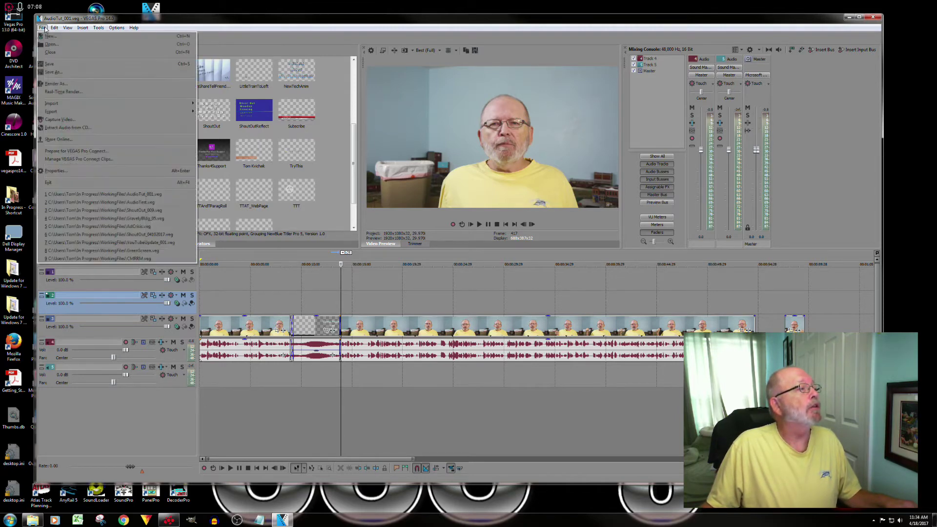
click(55, 171)
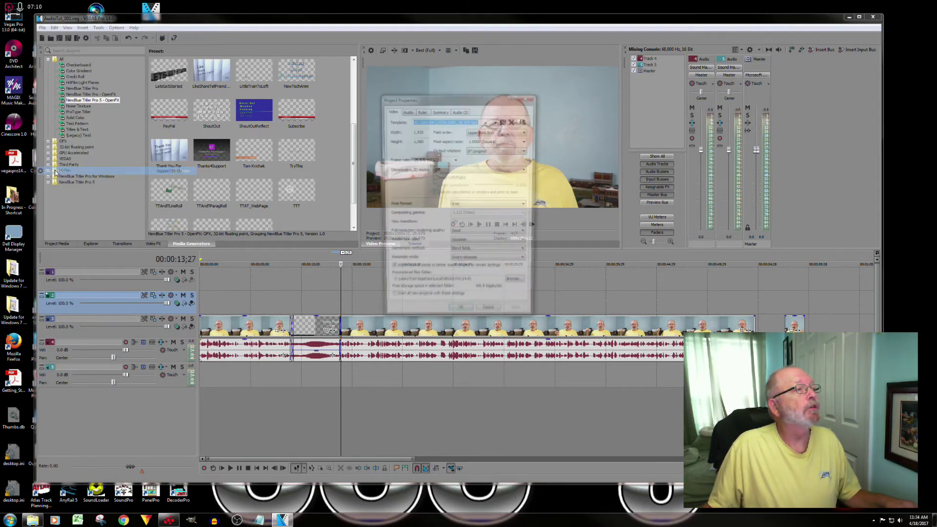
click(462, 111)
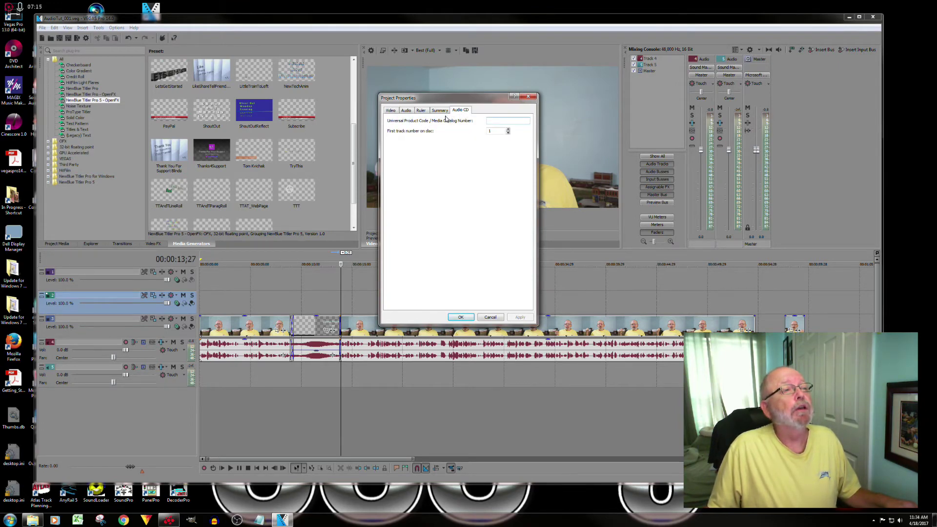
click(491, 317)
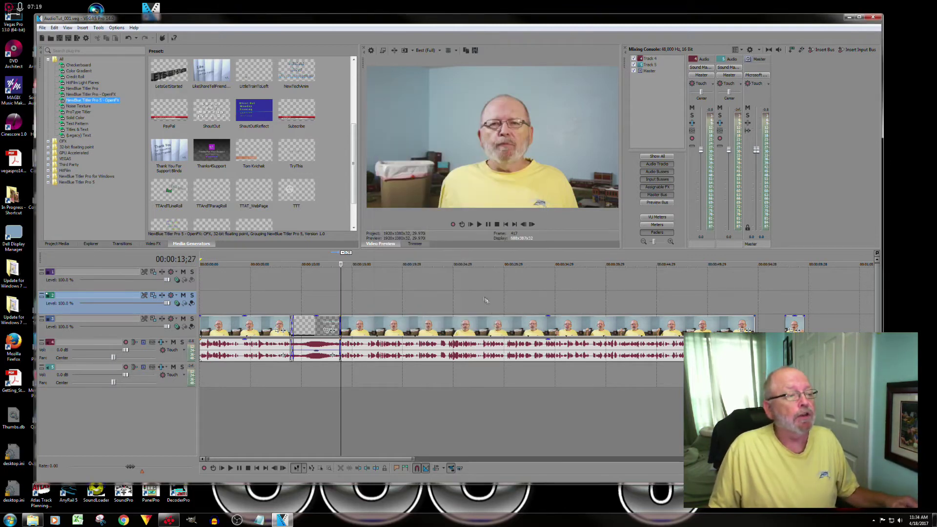
Place the 'Tom Kvichak' NewBlue name lower-third on track 2 at the playhead, then close Titler Pro.
click(254, 151)
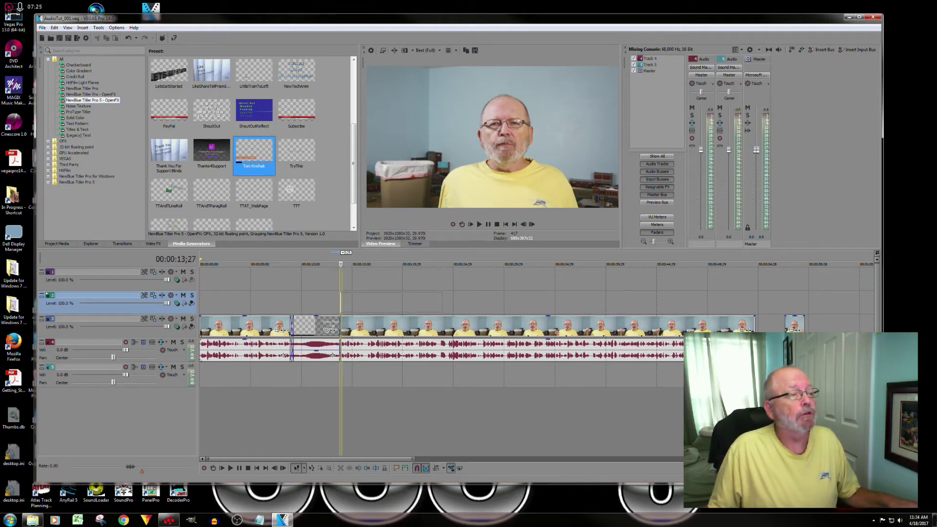
drag(254, 154, 344, 300)
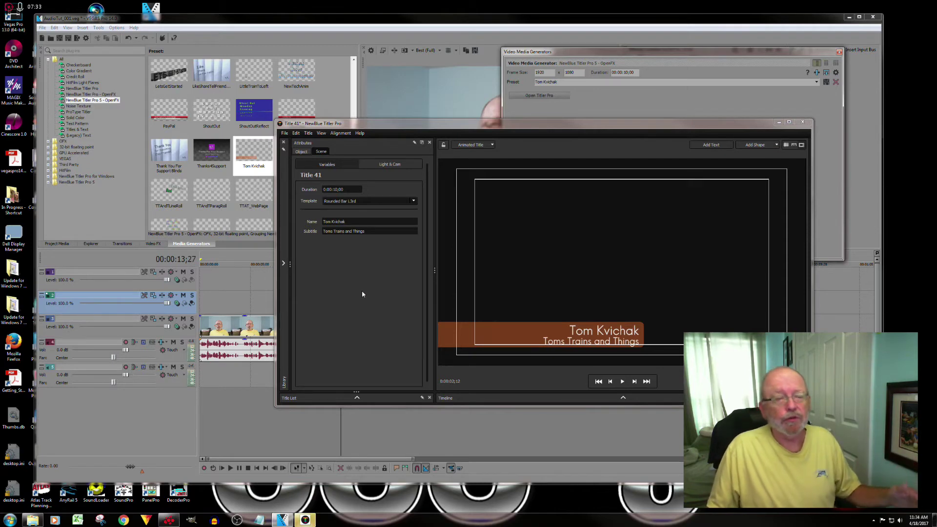
click(803, 123)
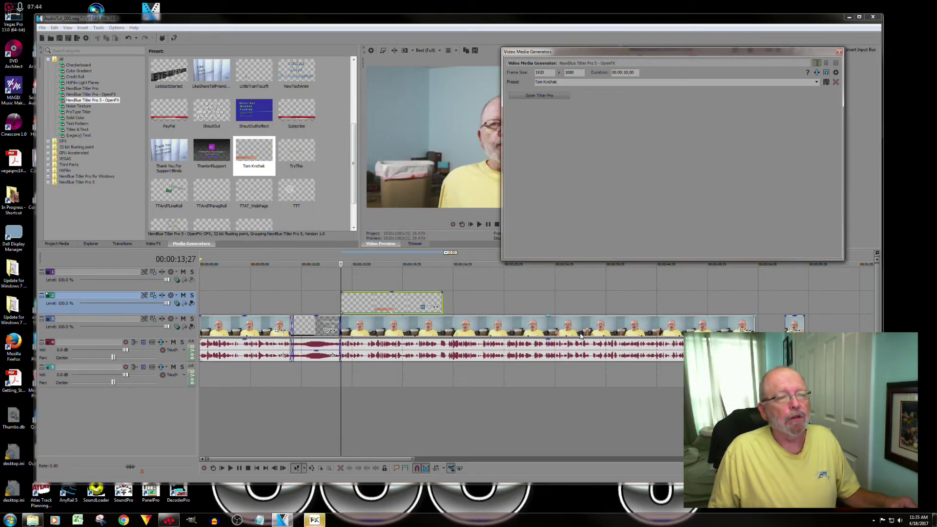
click(838, 53)
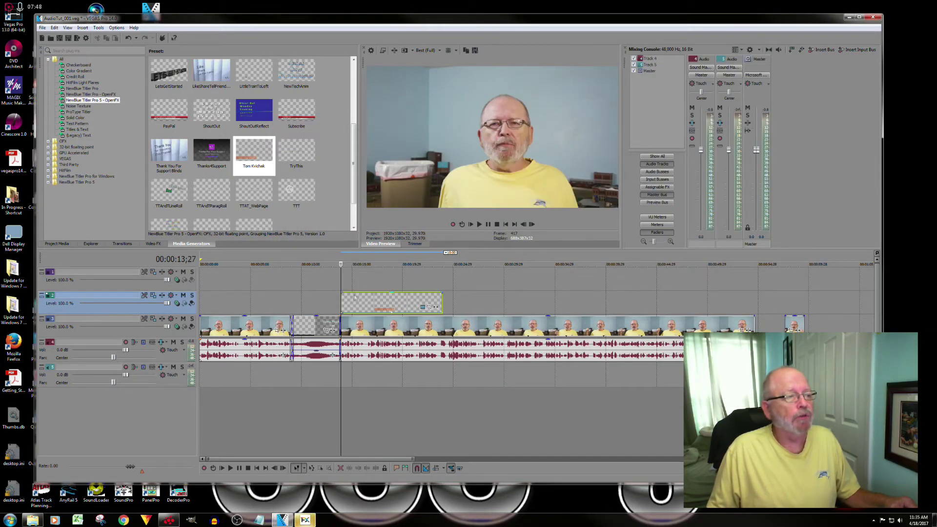
click(359, 400)
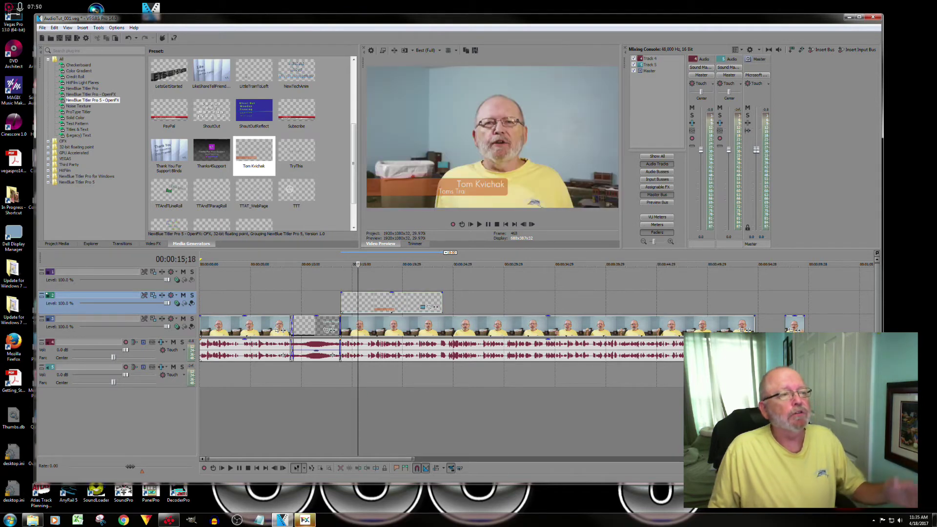
click(341, 375)
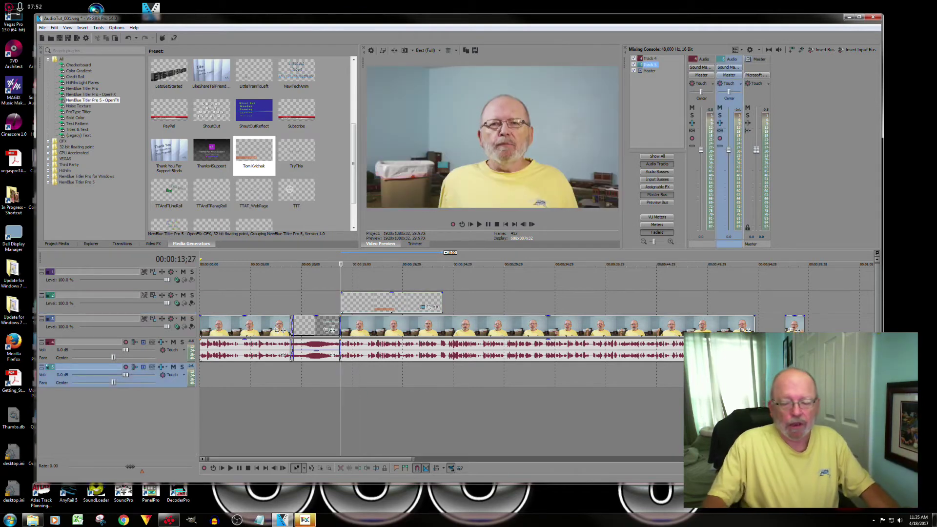
key(space)
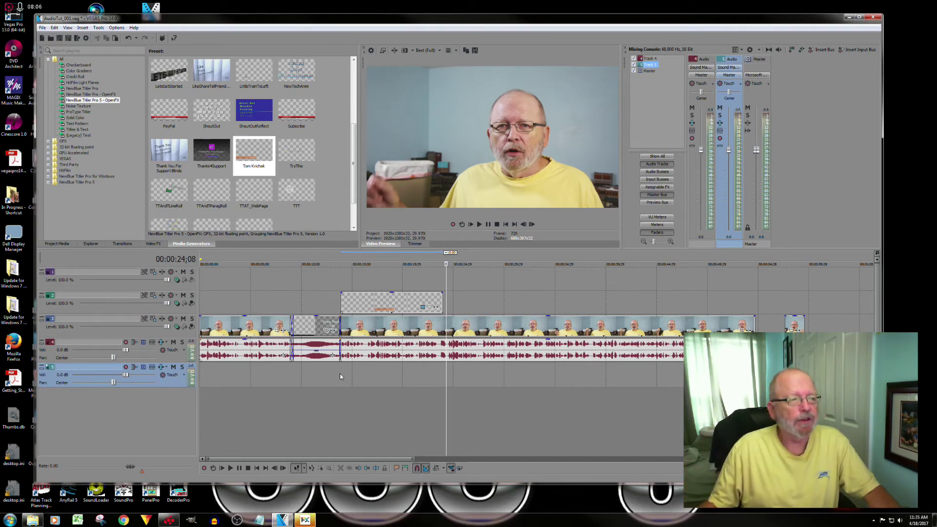
scroll(315, 414, down, 2)
scroll(326, 407, down, 3)
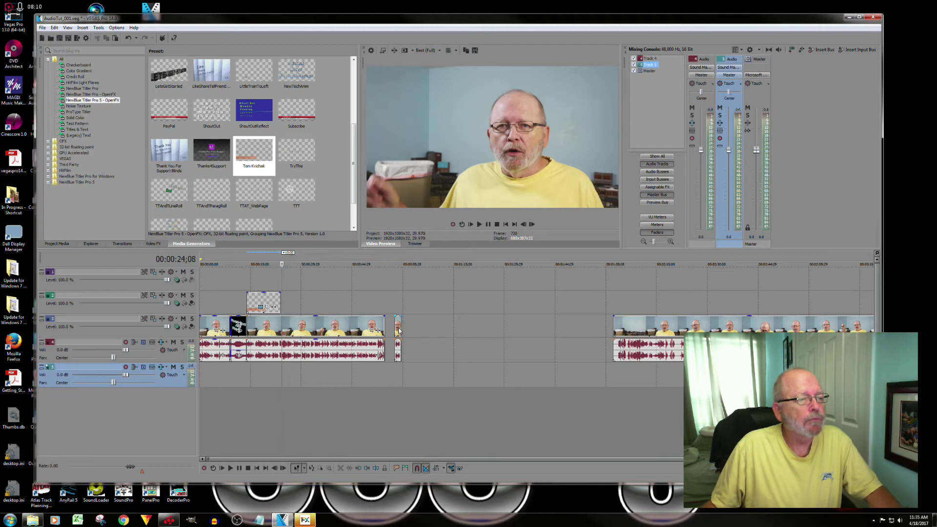
Snap the short clip piece left against the end of the main clip.
drag(398, 329, 390, 331)
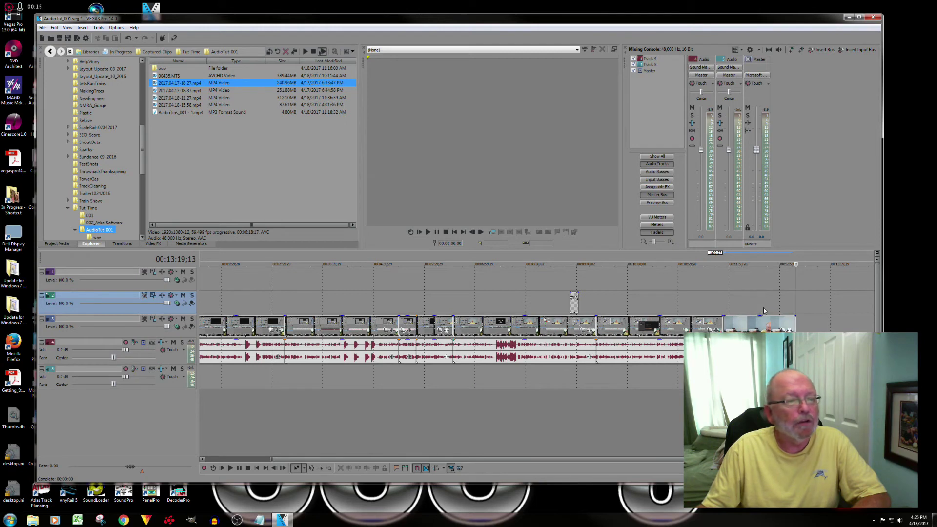
scroll(704, 305, down, 1)
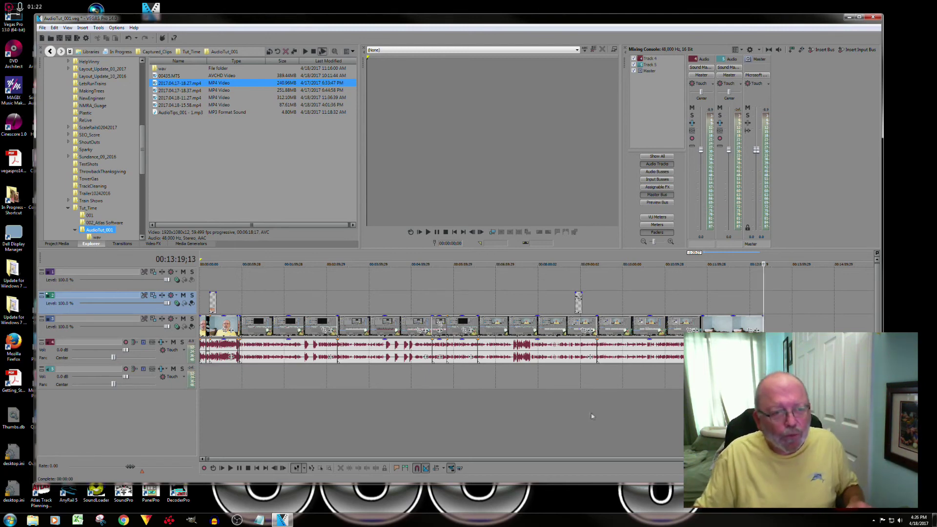
Shift the ending clip on track 3 slightly right, past the last screen capture.
drag(723, 325, 742, 322)
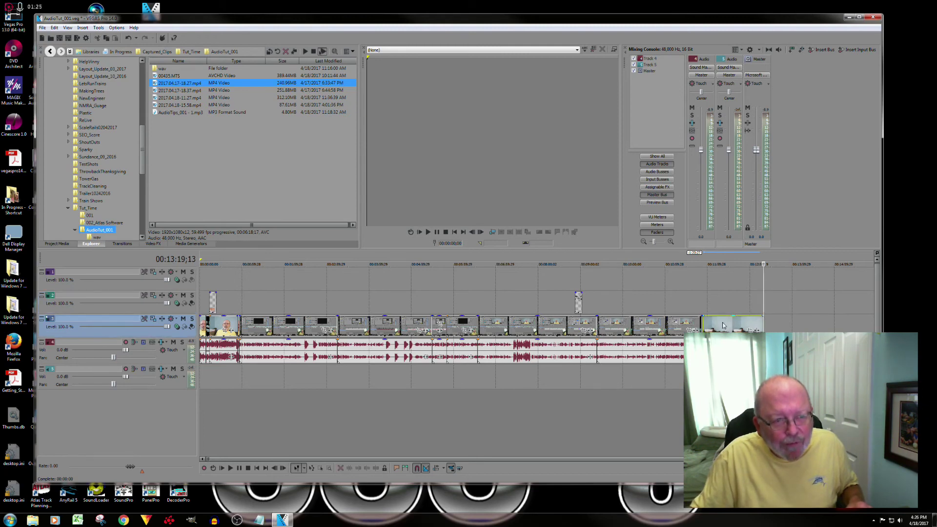